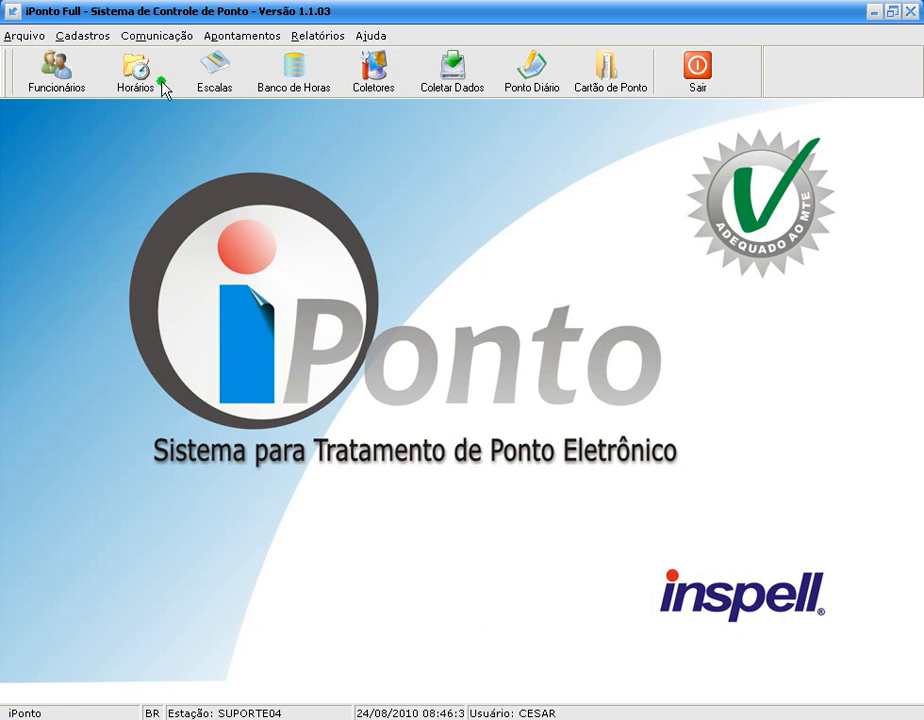
click(80, 40)
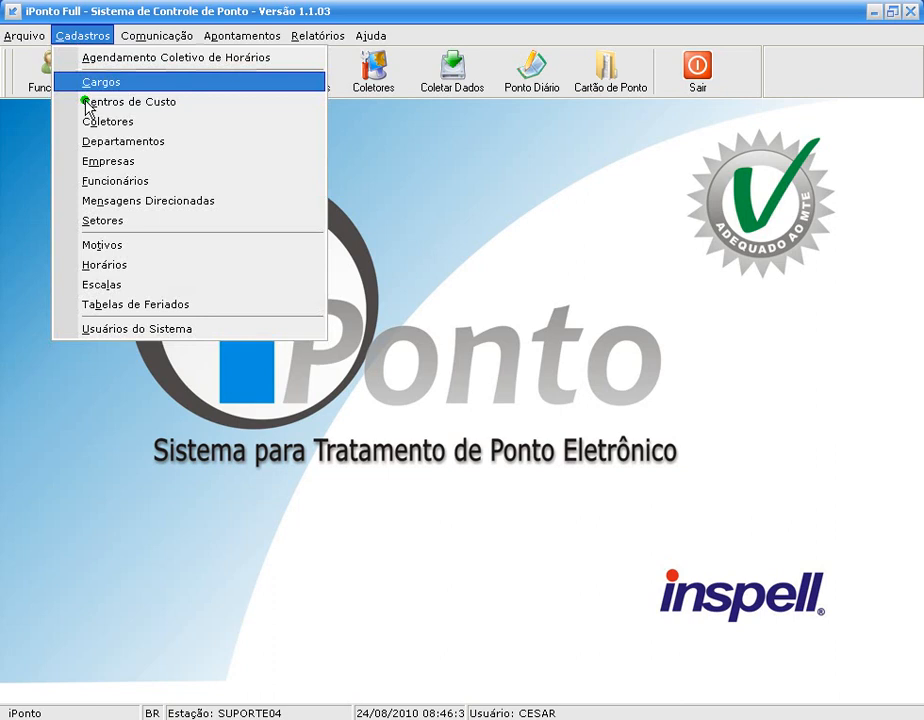
click(111, 266)
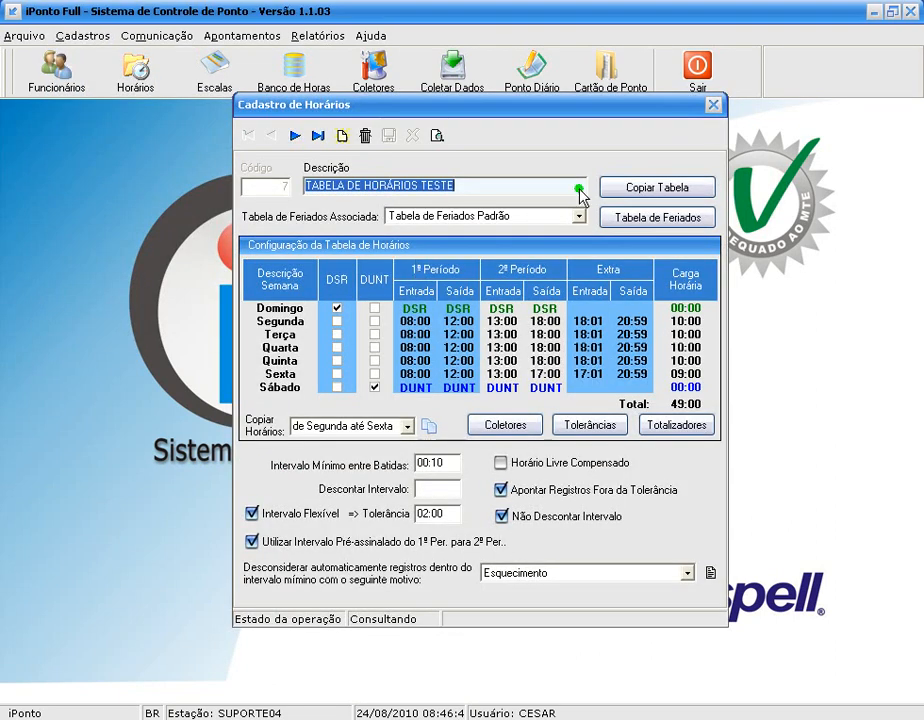
click(714, 106)
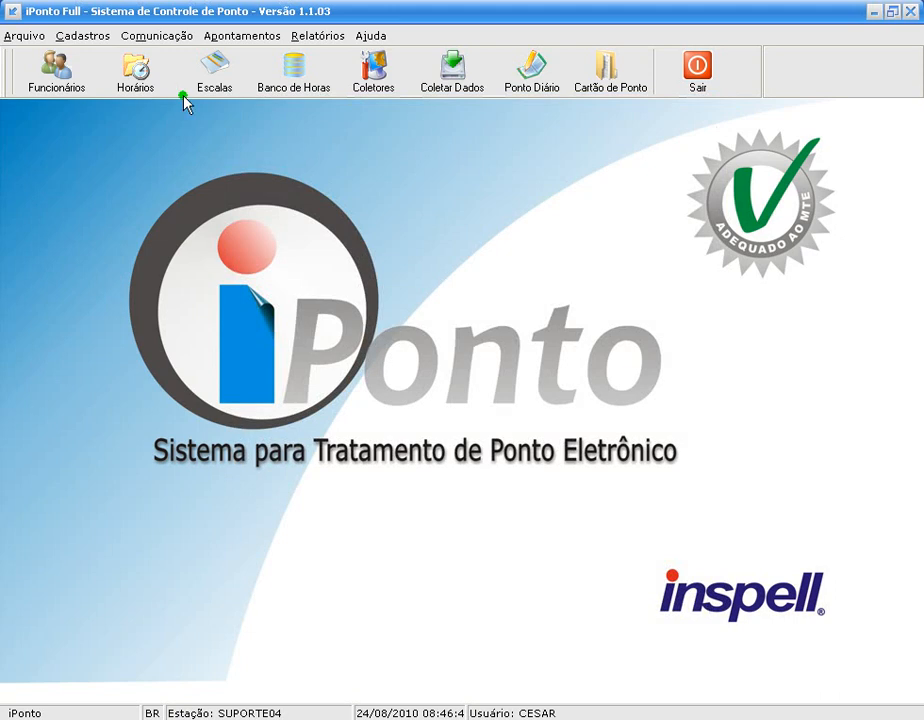
Create and save a new schedule table described as TABELA 100, associated with Tabela de Feriados Padrão.
click(136, 72)
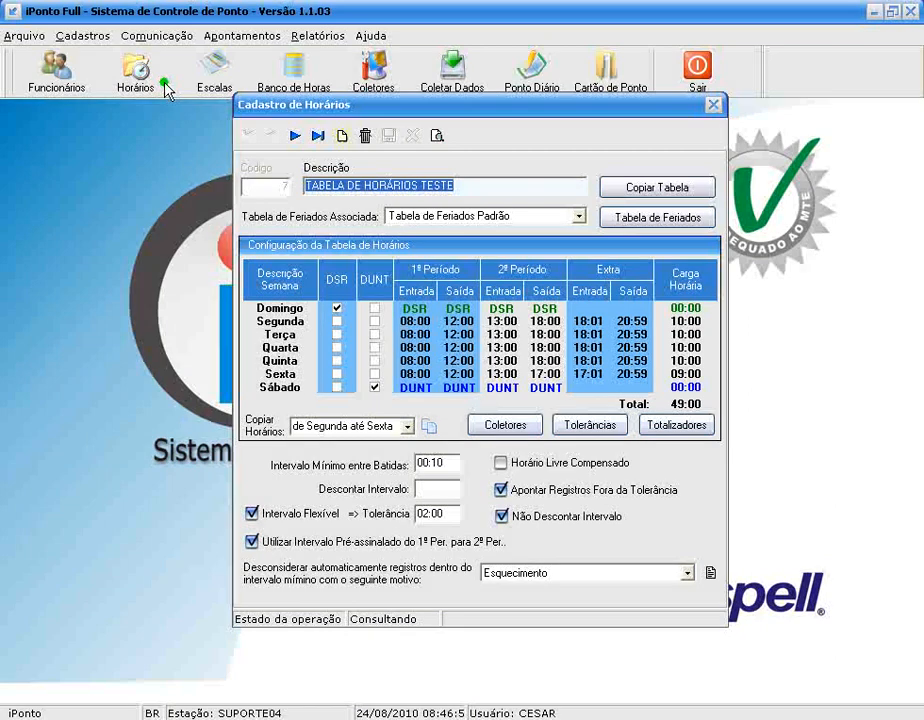
click(342, 137)
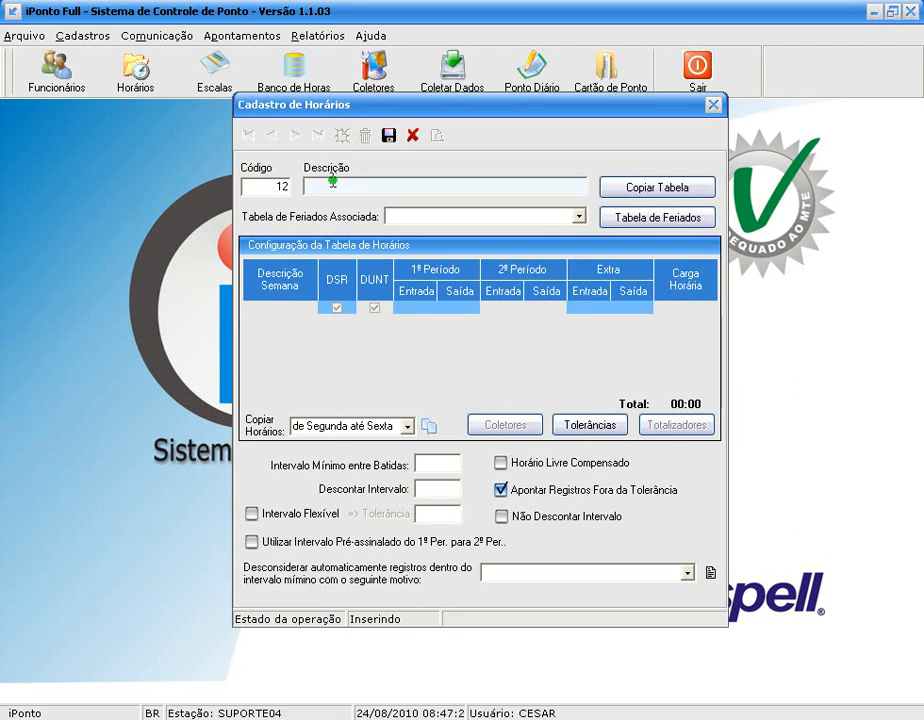
text(TABELA 100)
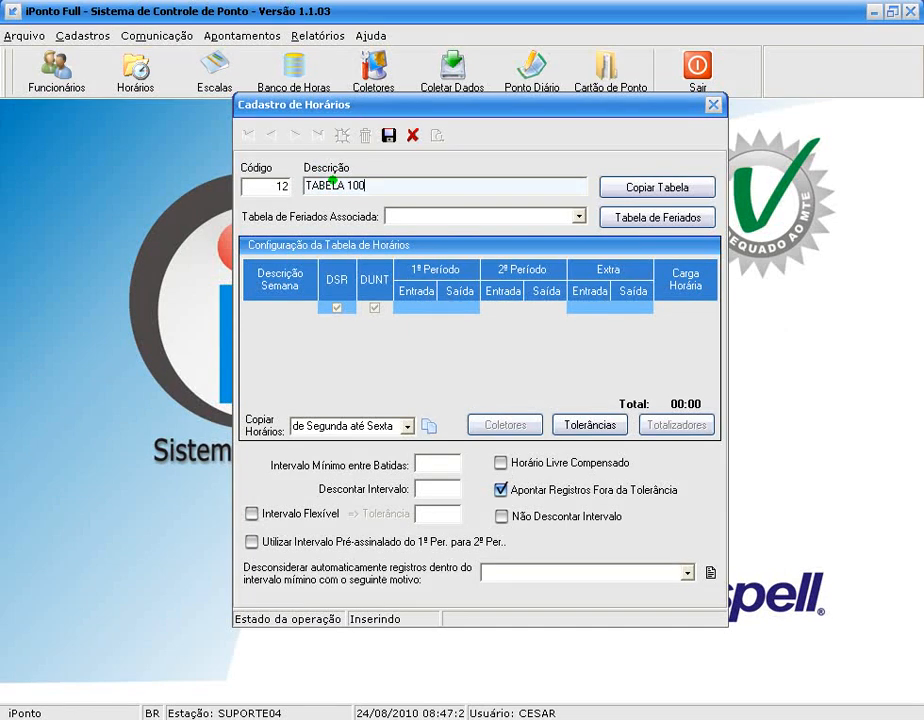
click(575, 216)
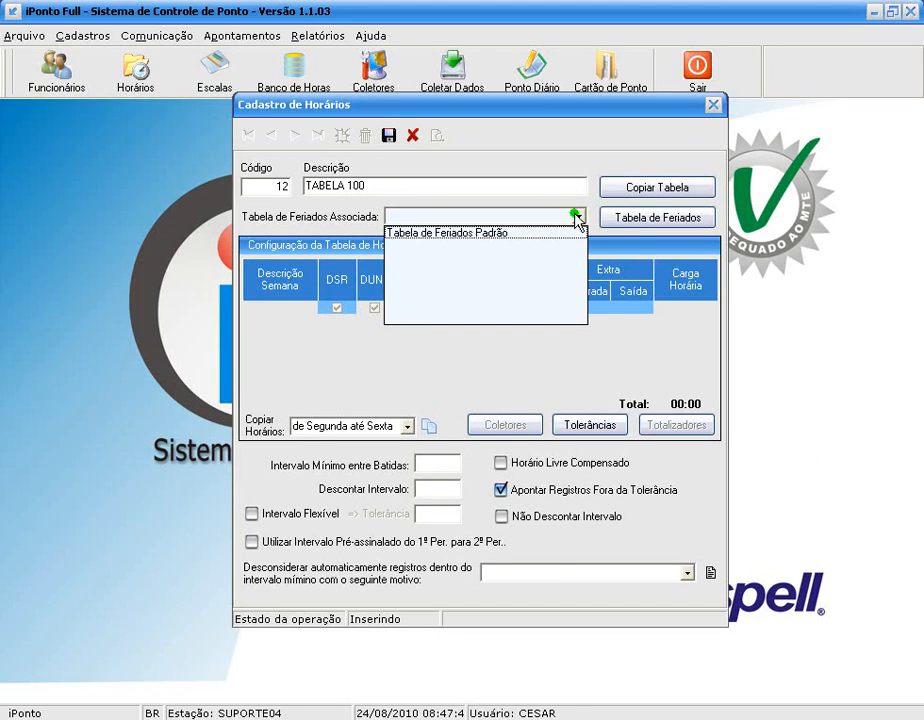
click(548, 233)
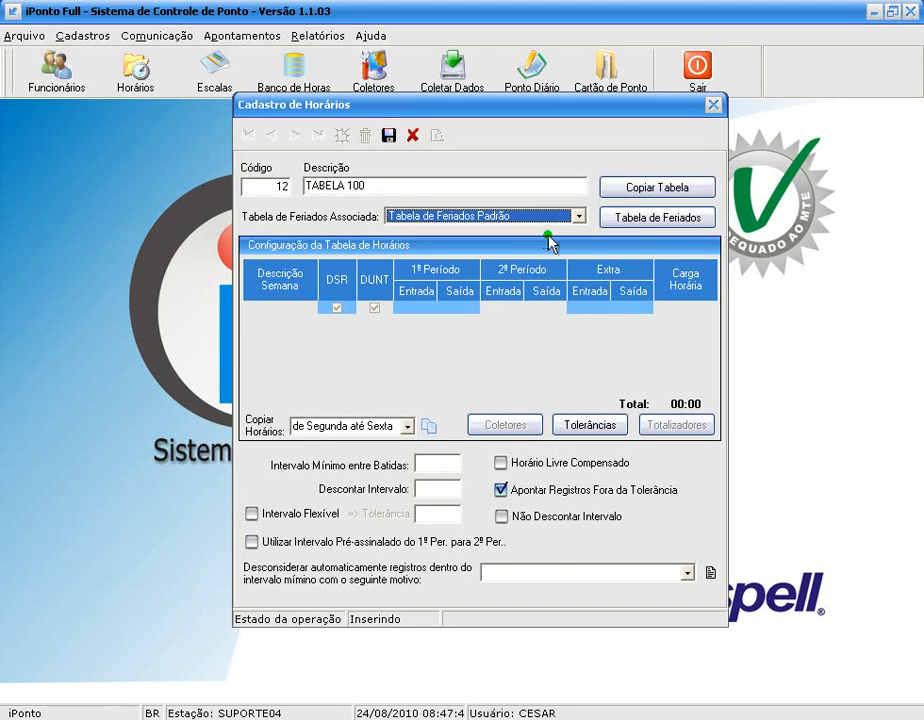
click(385, 138)
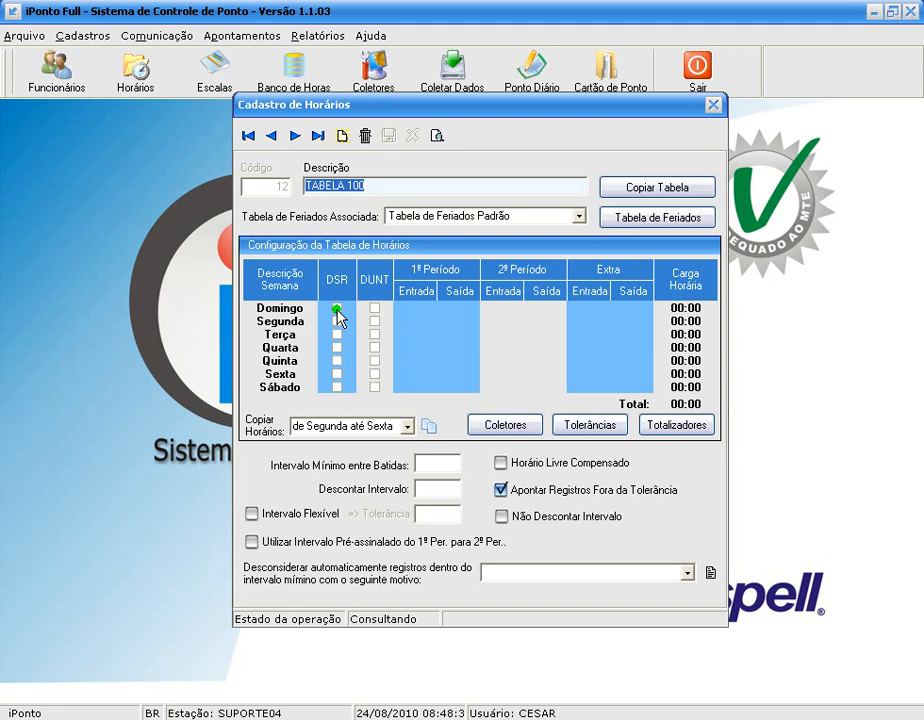
Mark Domingo as DSR and Sábado as DUNT in the schedule table.
click(337, 310)
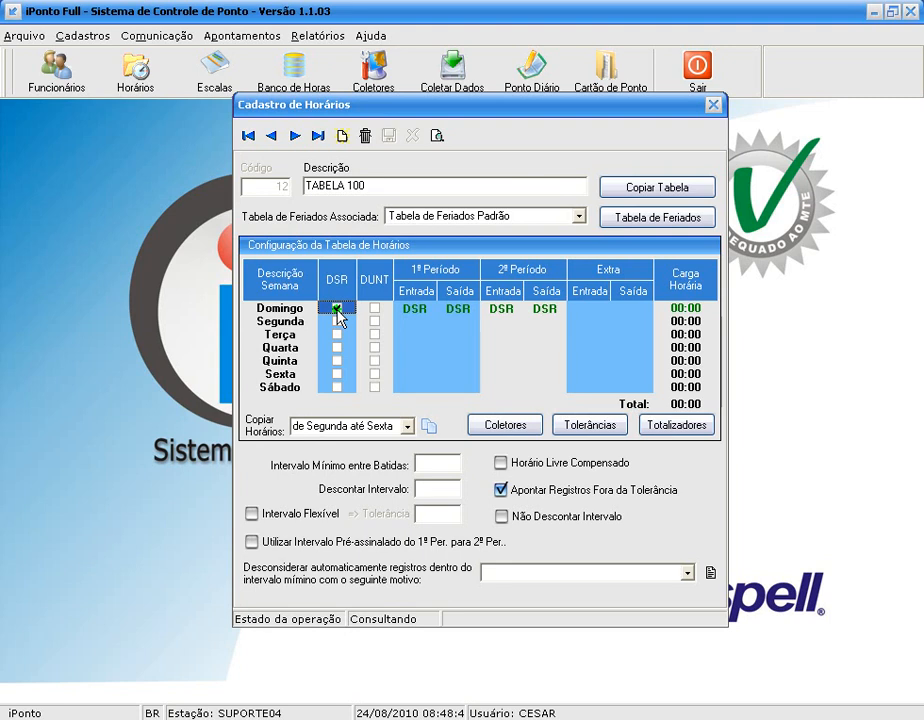
click(374, 388)
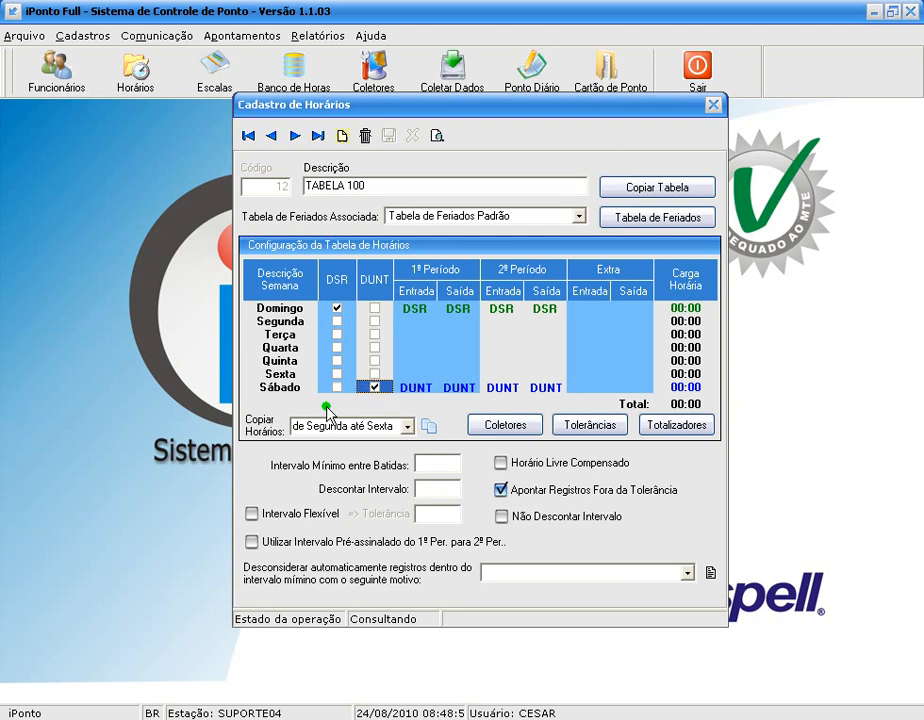
Set Segunda's first period to 08:00–12:00 and its second period to 13:00–18:00.
click(406, 322)
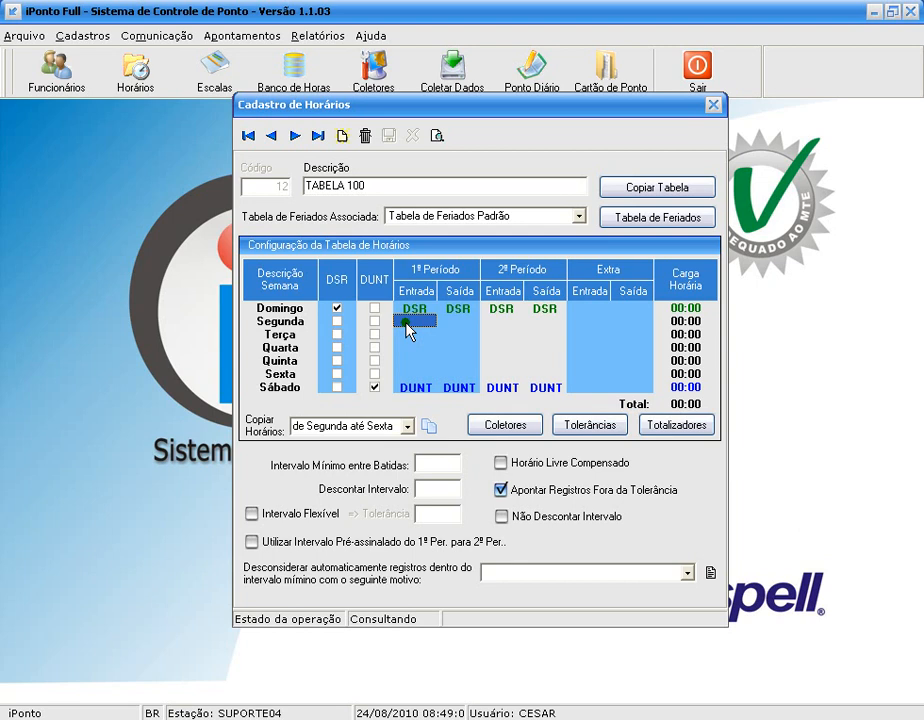
text(06)
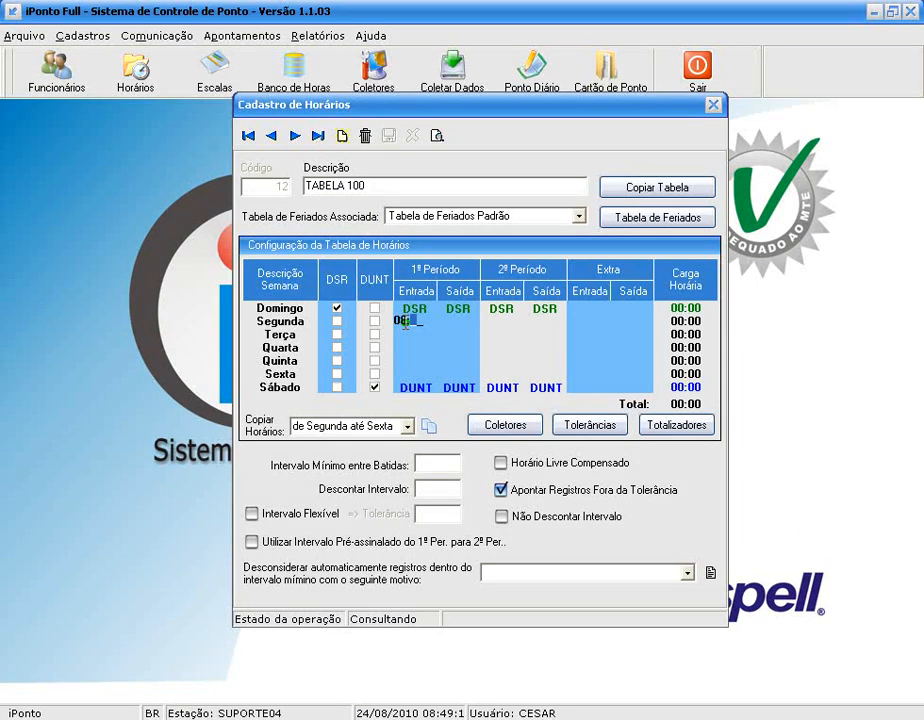
text(00)
click(453, 324)
text(1200)
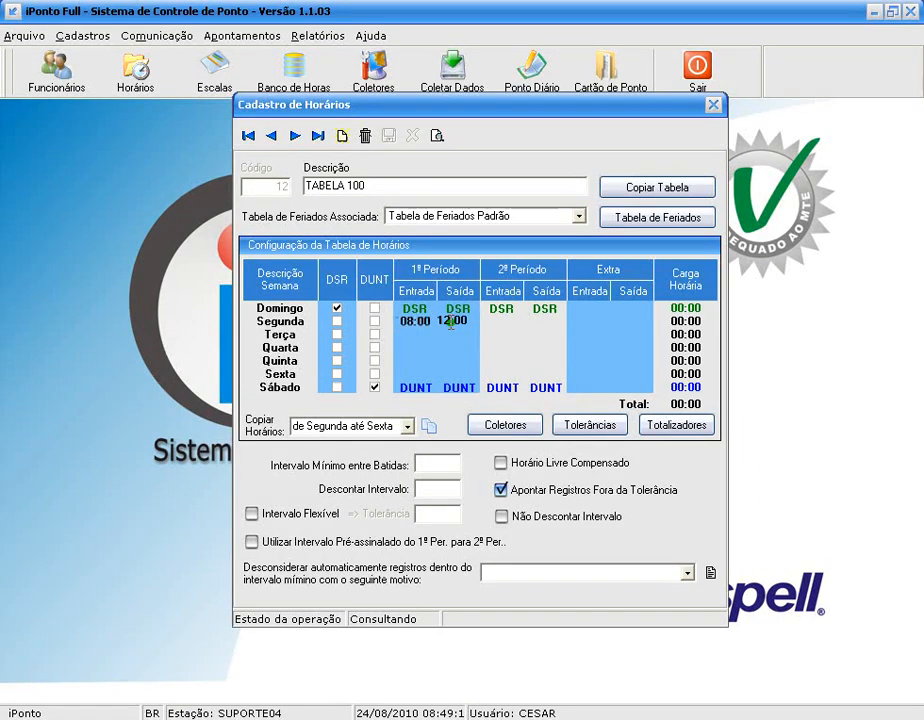
key(Tab)
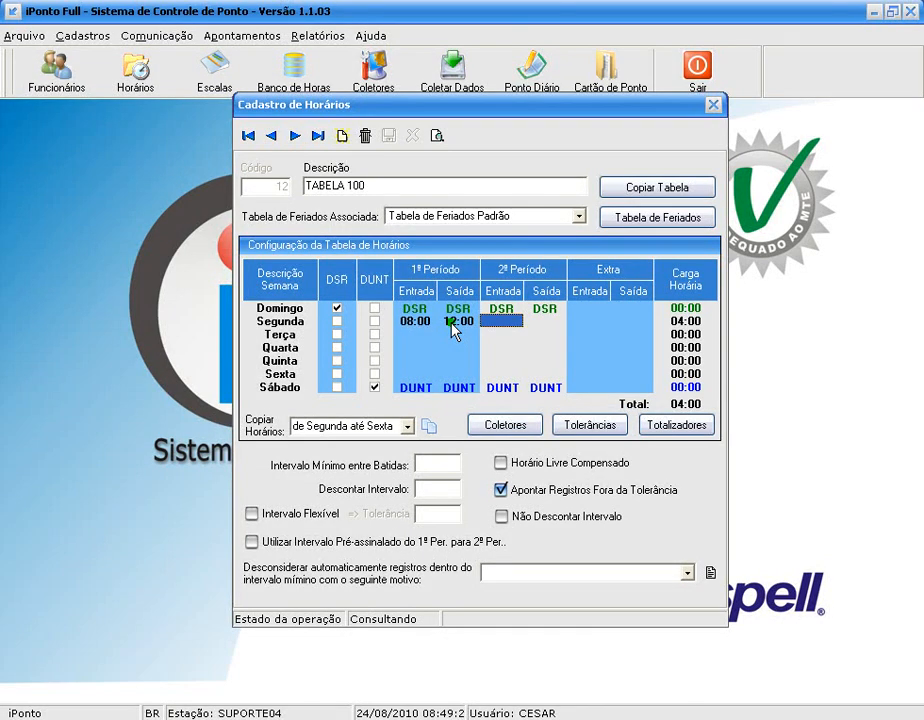
text(13:0)
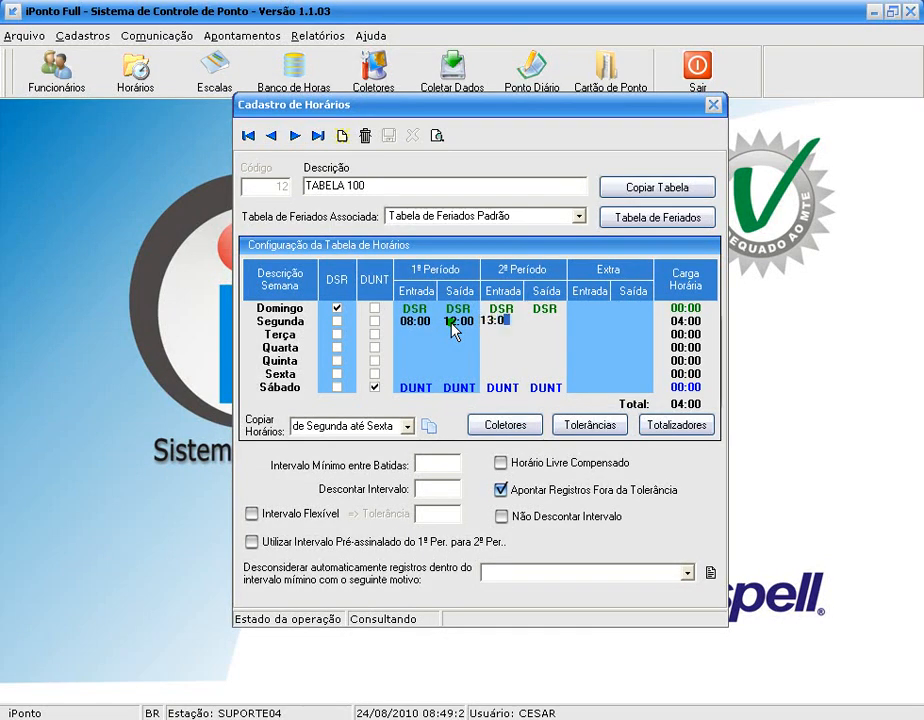
text(0)
key(Tab)
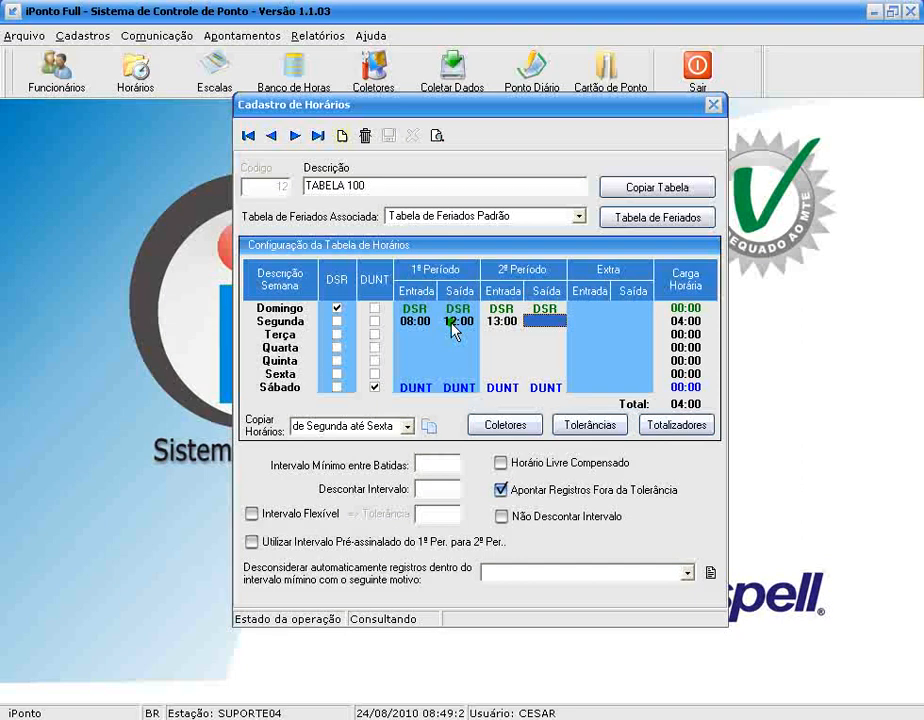
text(1800)
Set Segunda's extra period to 18:01–20:59.
click(586, 321)
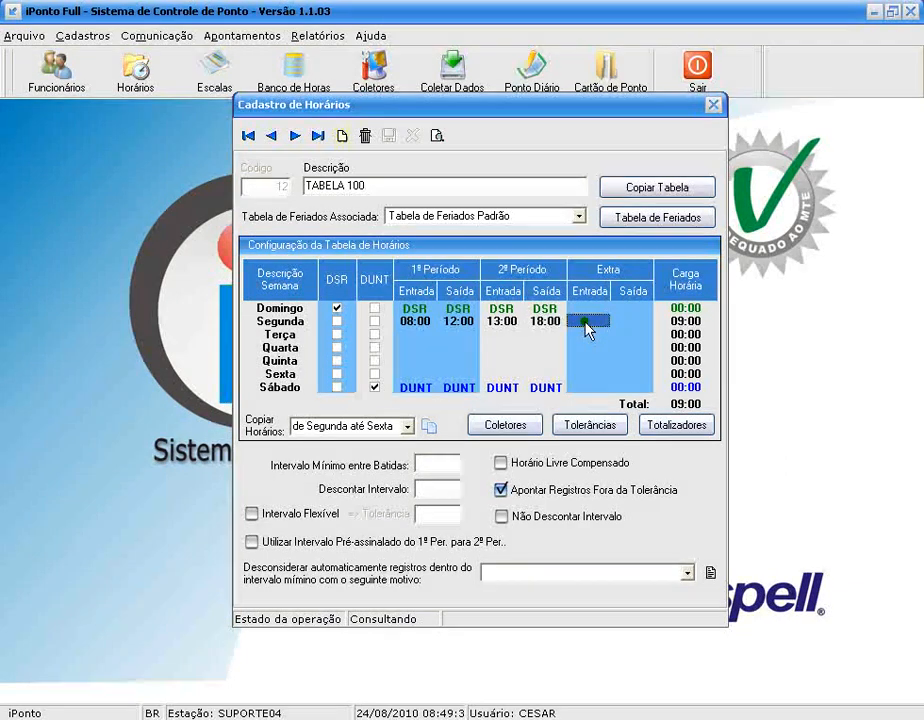
text(1801)
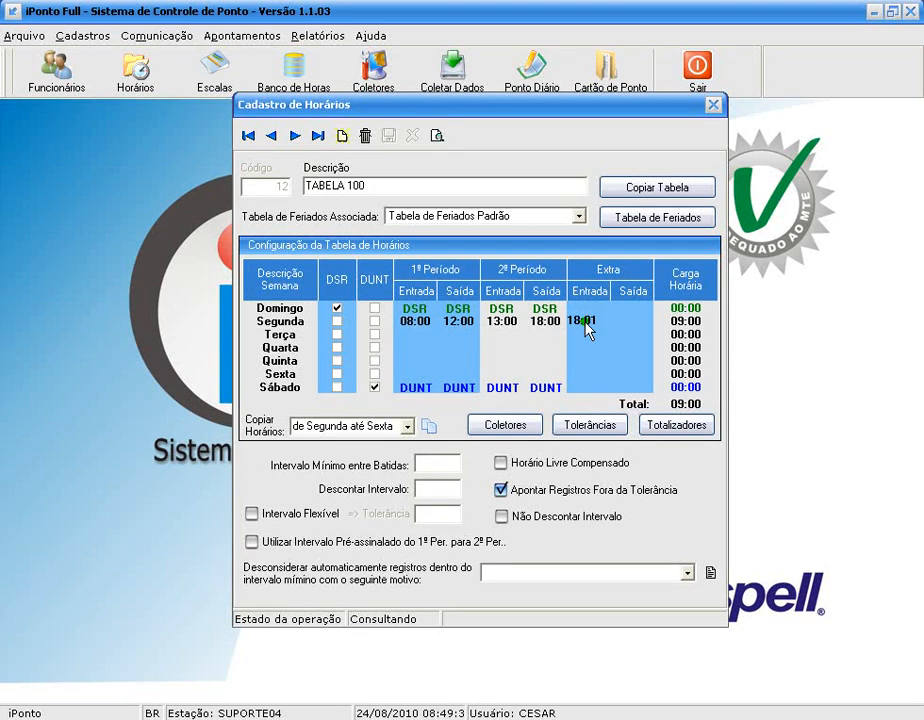
key(Tab)
text(2059)
key(Tab)
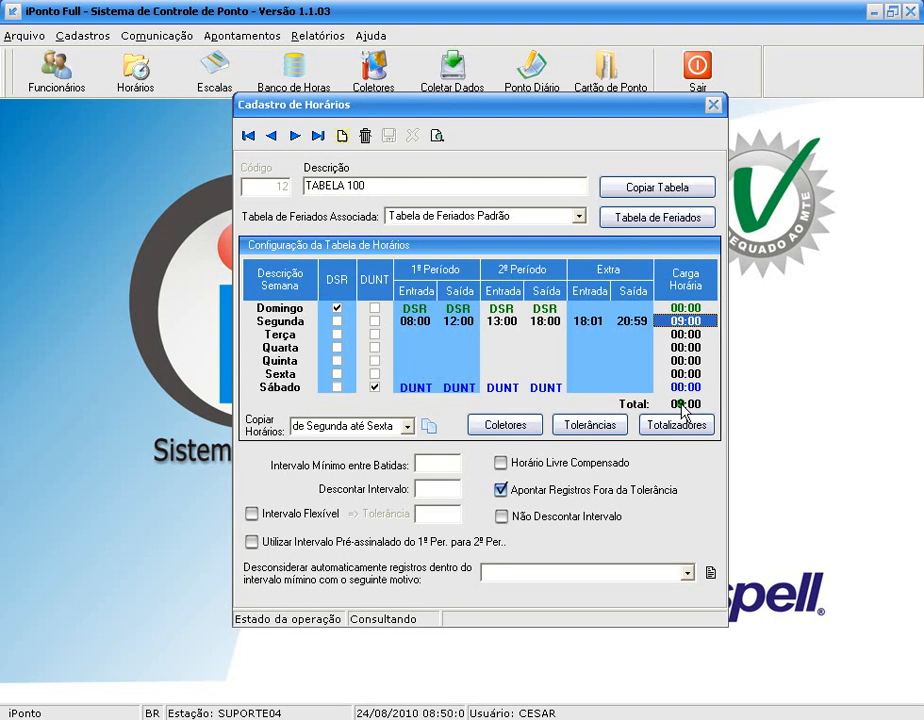
Copy the Segunda schedule across the range de Segunda até Sexta, accepting the replacement of existing data.
click(410, 426)
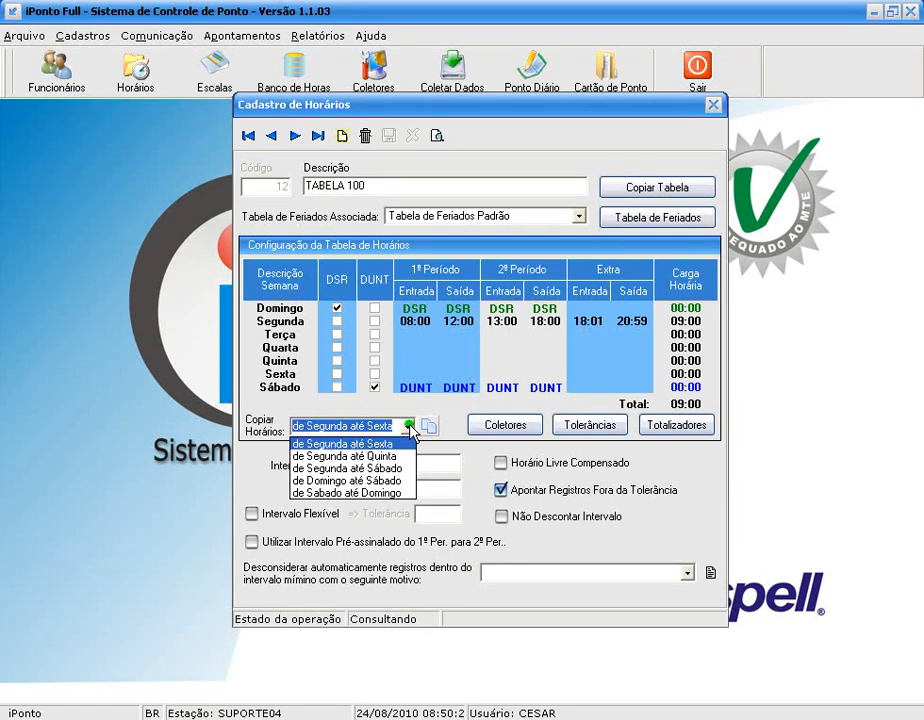
click(390, 441)
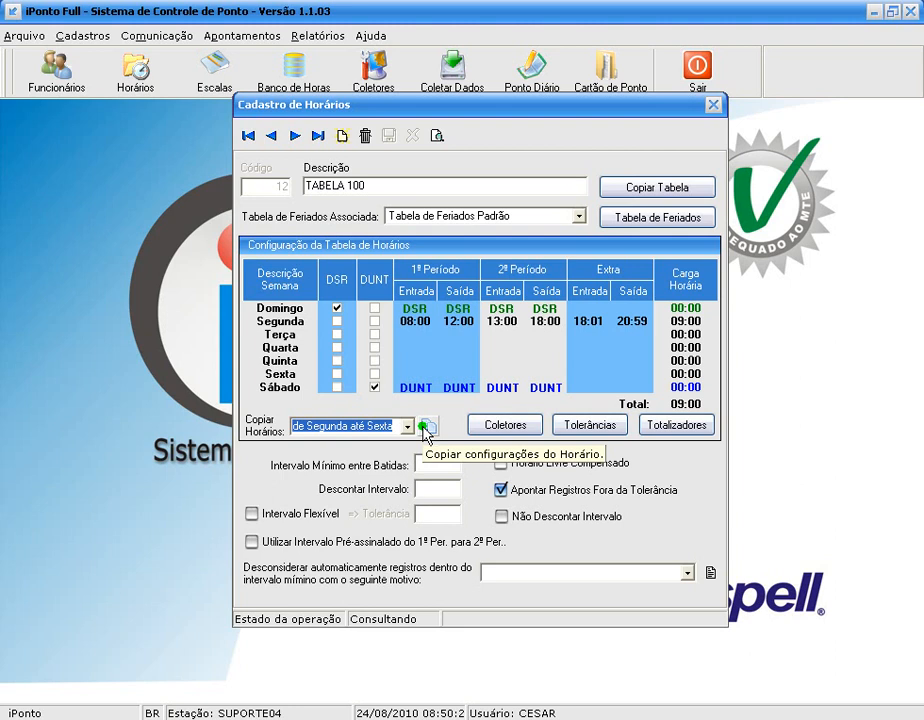
click(425, 428)
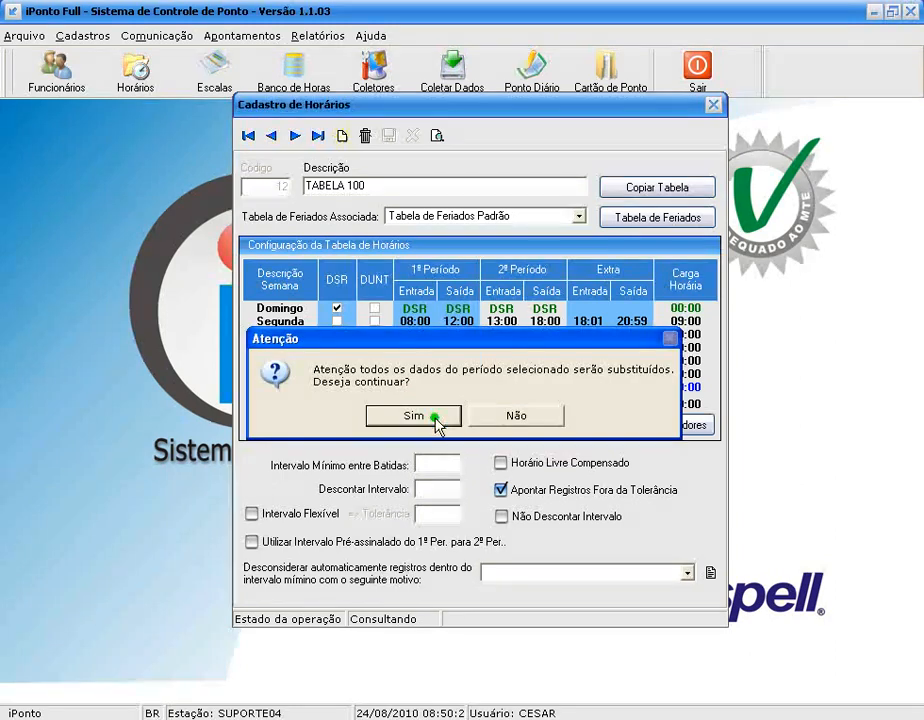
click(436, 419)
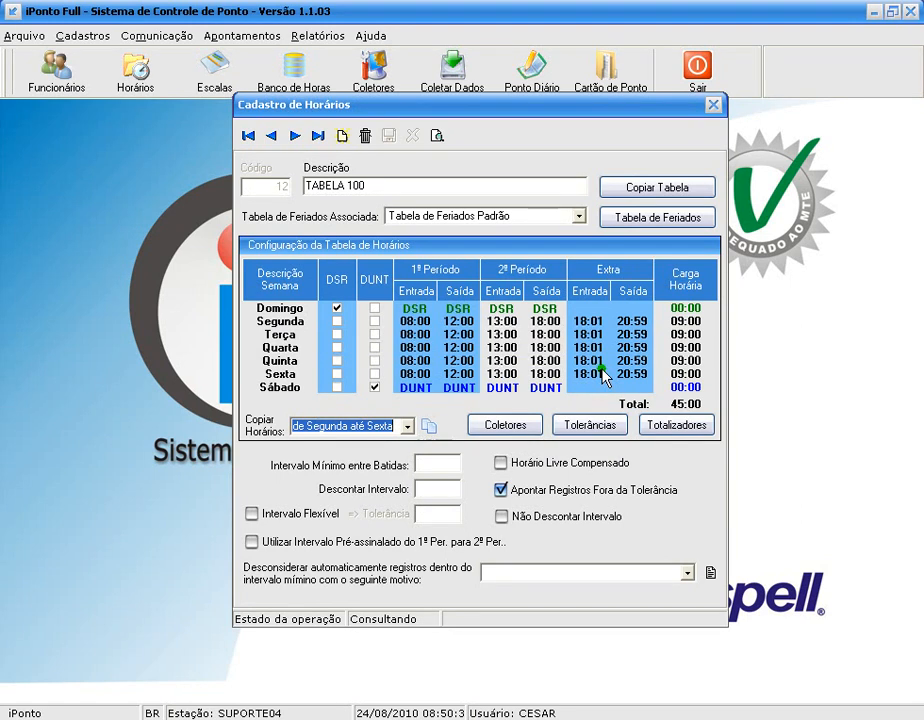
Change Sexta's second-period exit to 17:00 and its extra-period entry to 17:01.
click(556, 375)
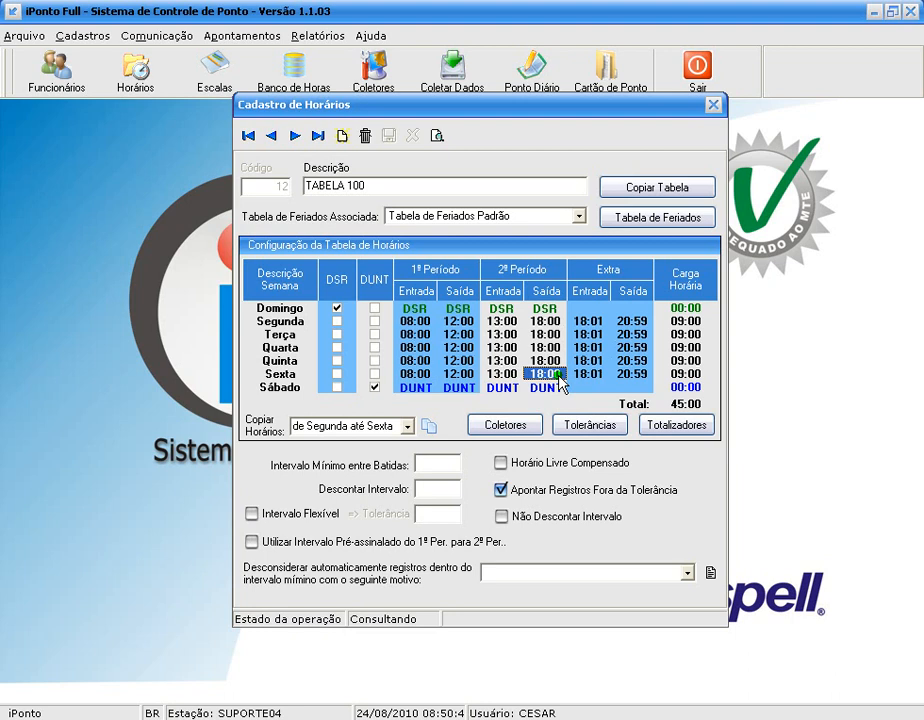
text(17:00)
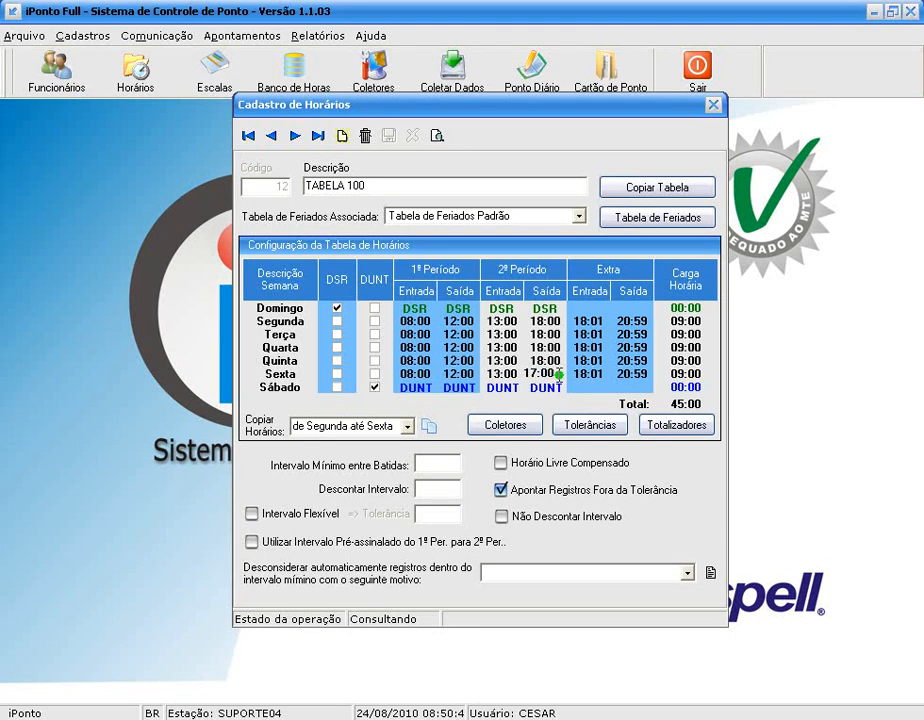
click(587, 374)
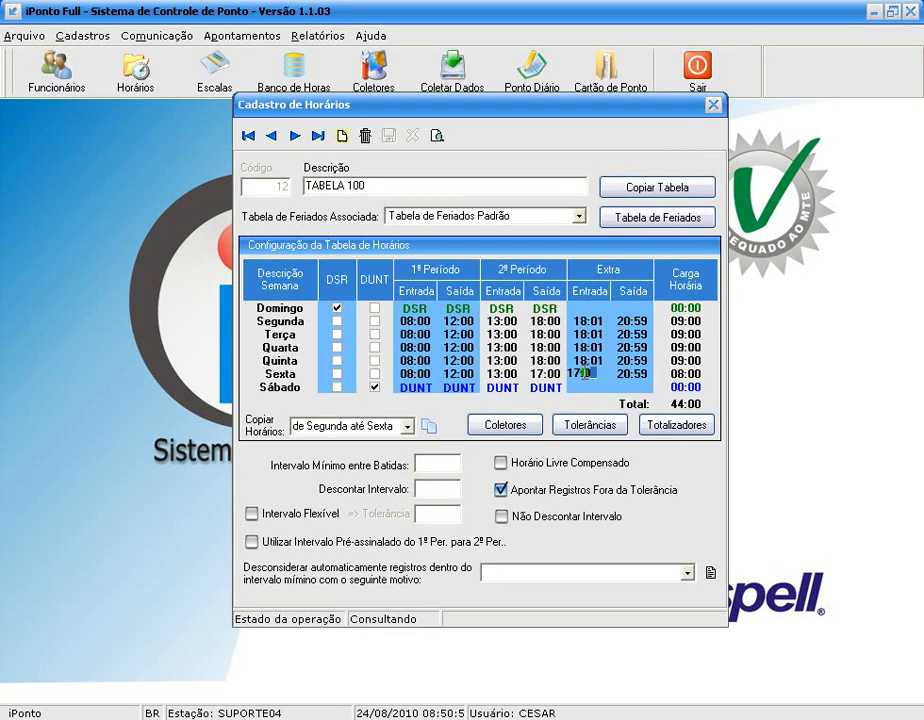
key(Tab)
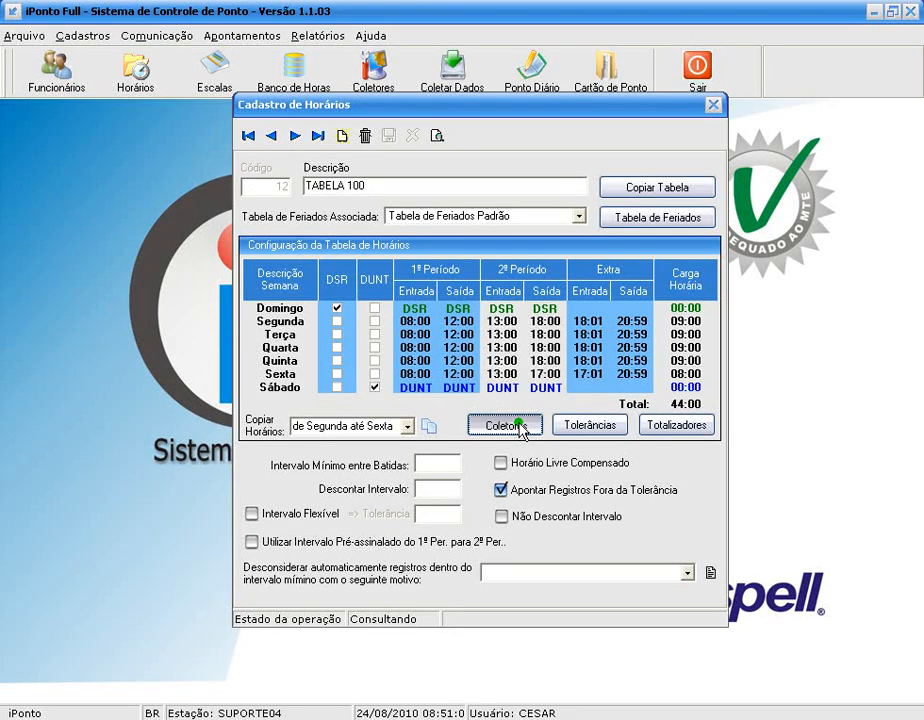
Review the schedule's collector settings and its tolerance configuration.
click(519, 426)
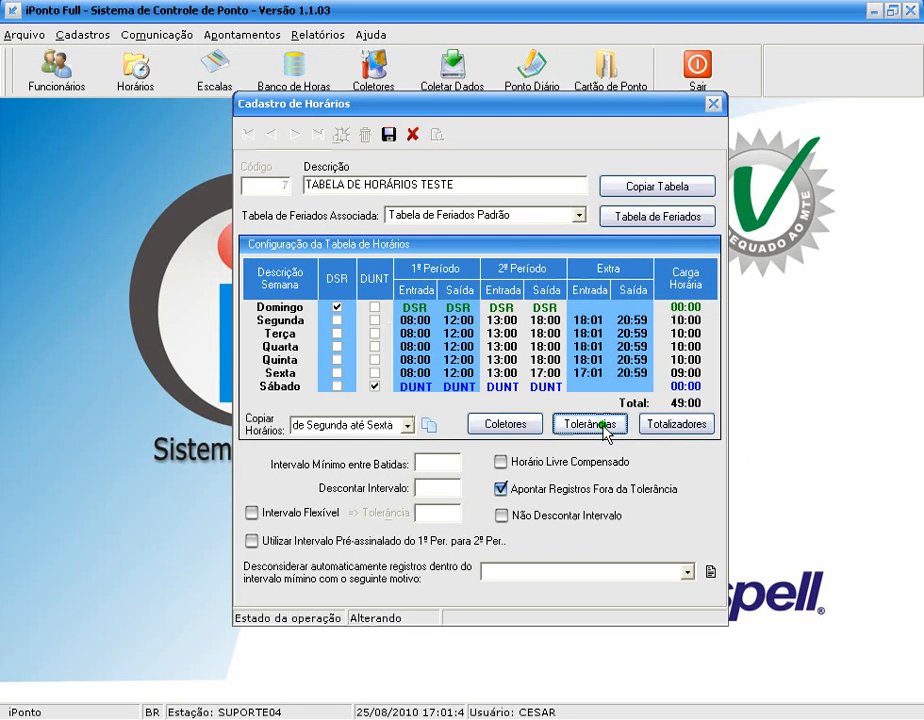
click(605, 427)
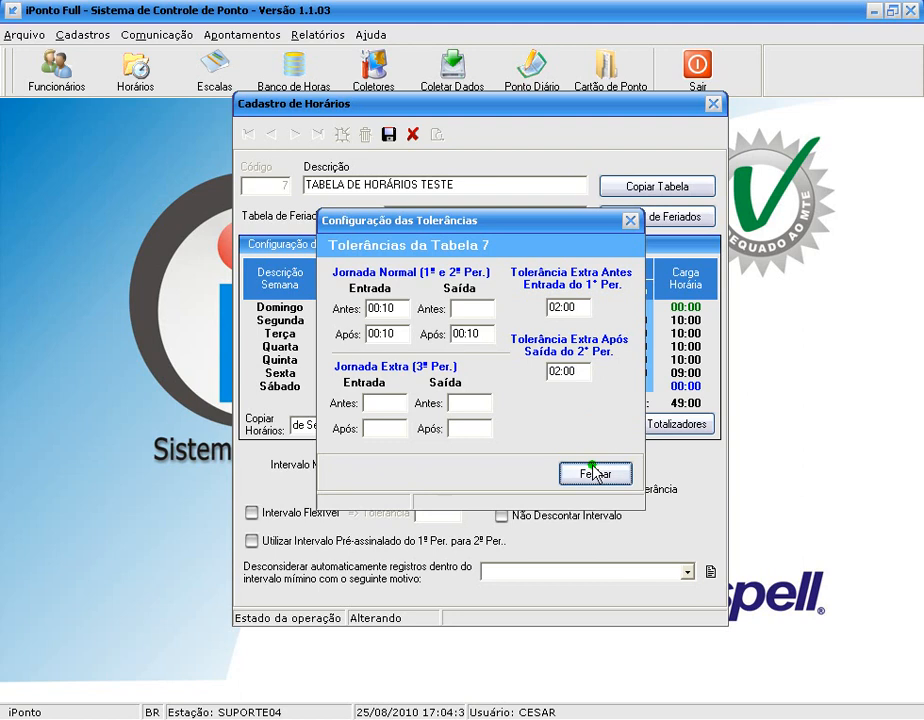
click(594, 474)
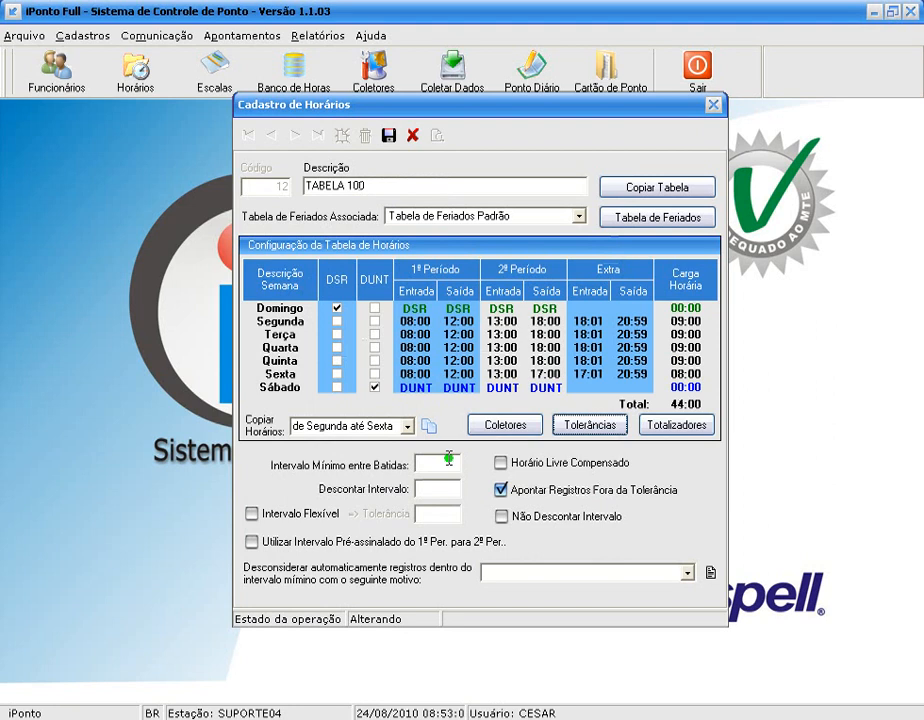
Set Intervalo Mínimo entre Batidas to 00:10, and switch Horário Livre Compensado on and back off.
click(449, 460)
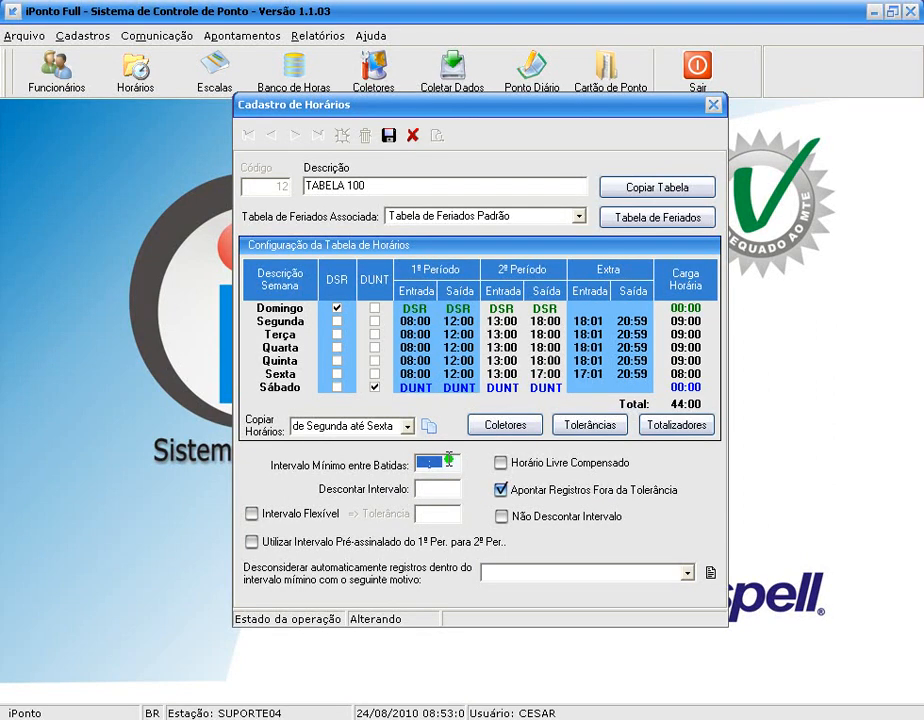
text(00:10)
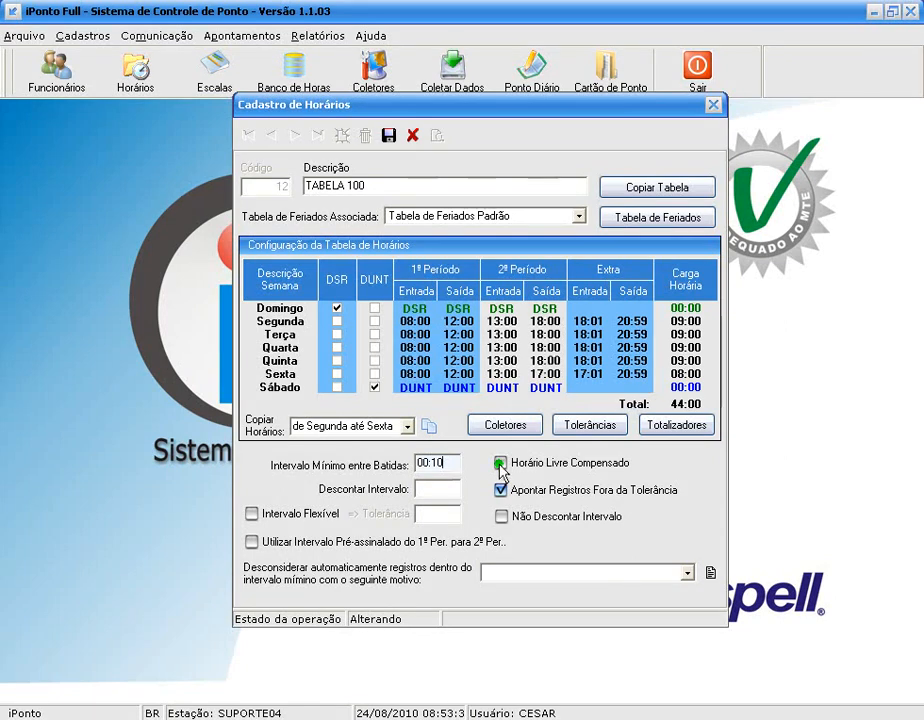
click(500, 465)
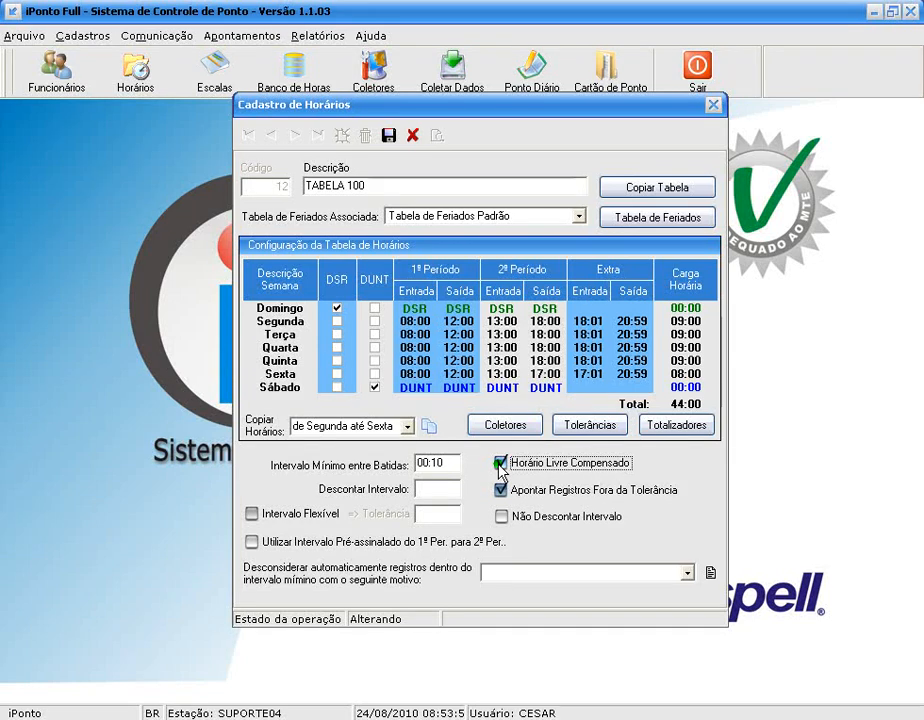
click(500, 464)
Enable Intervalo Flexível with a Tolerância of 02:00, and turn on Utilizar Intervalo Pré-assinalado do 1º Per. para 2º Per.
click(253, 514)
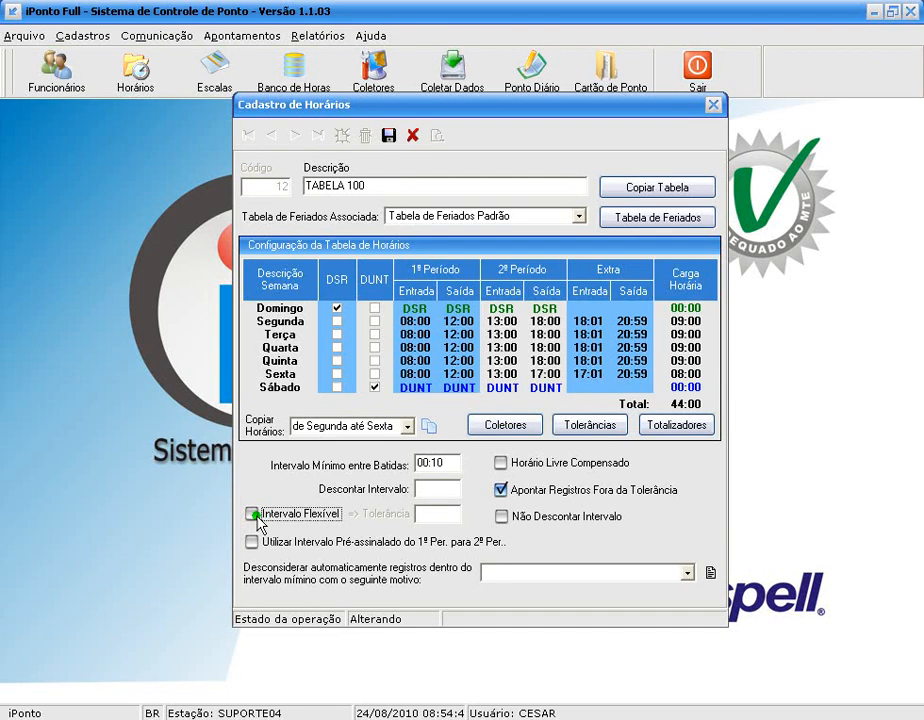
click(253, 514)
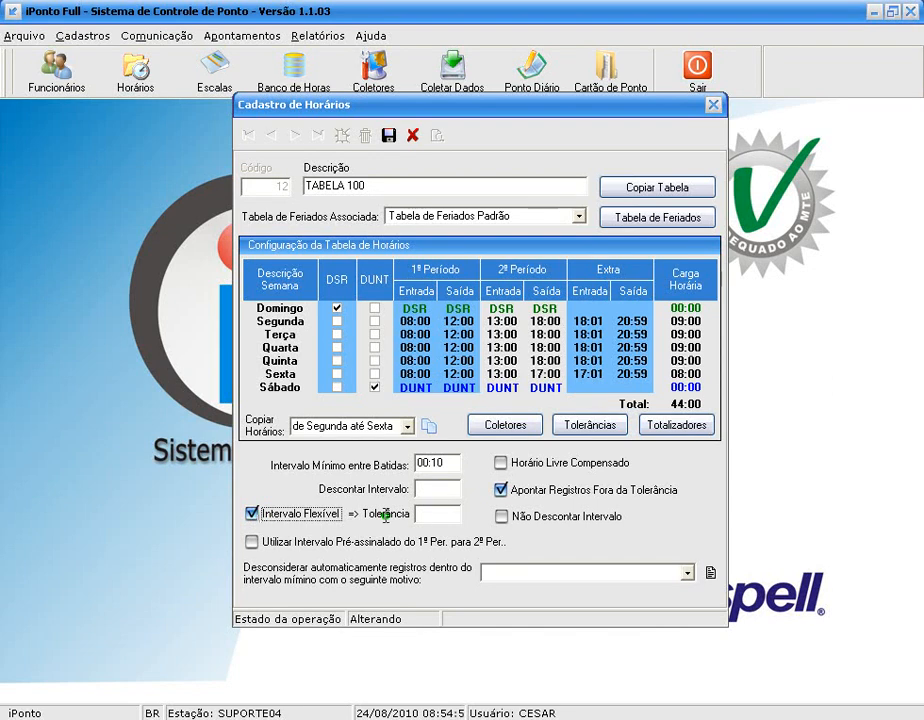
click(420, 514)
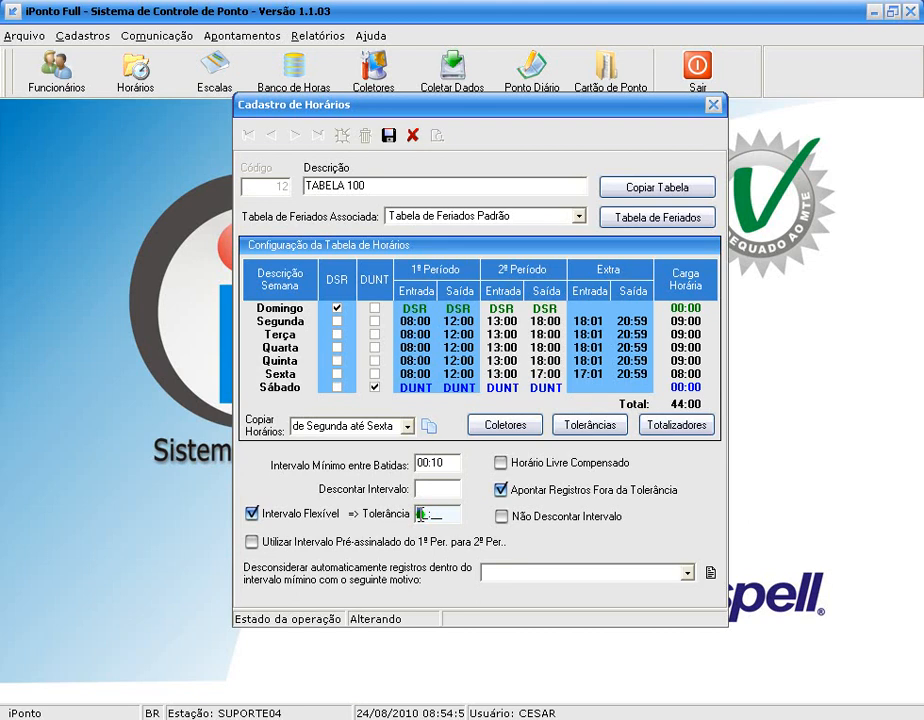
text(0200)
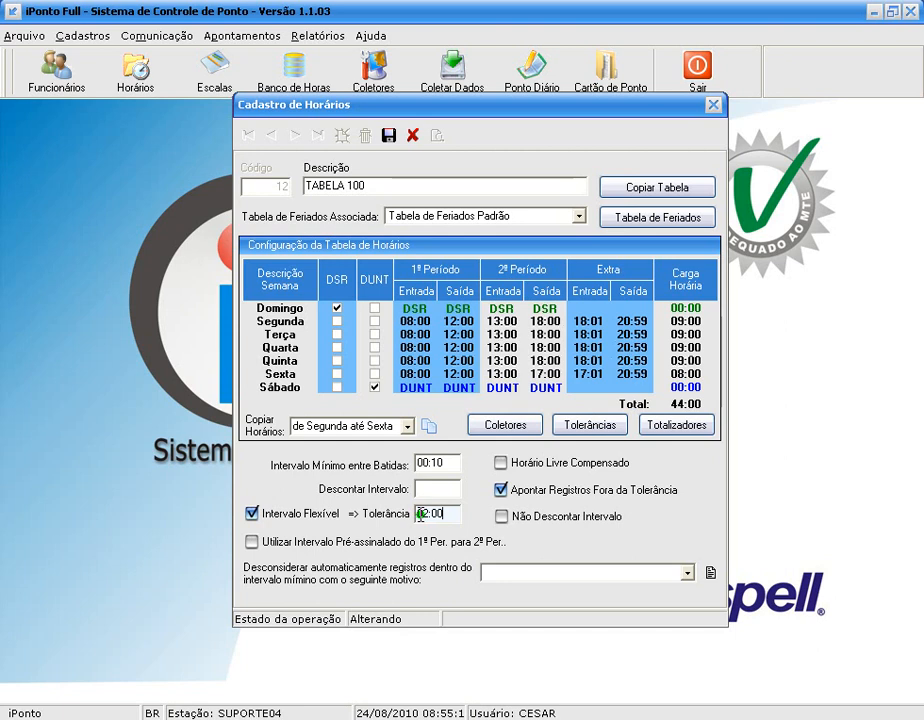
click(253, 543)
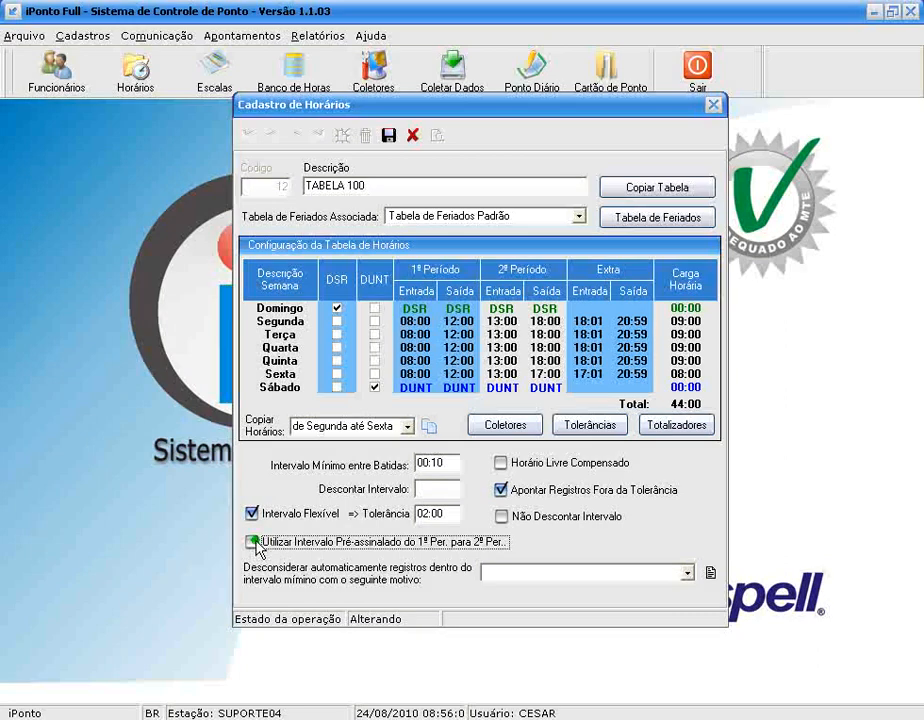
click(253, 543)
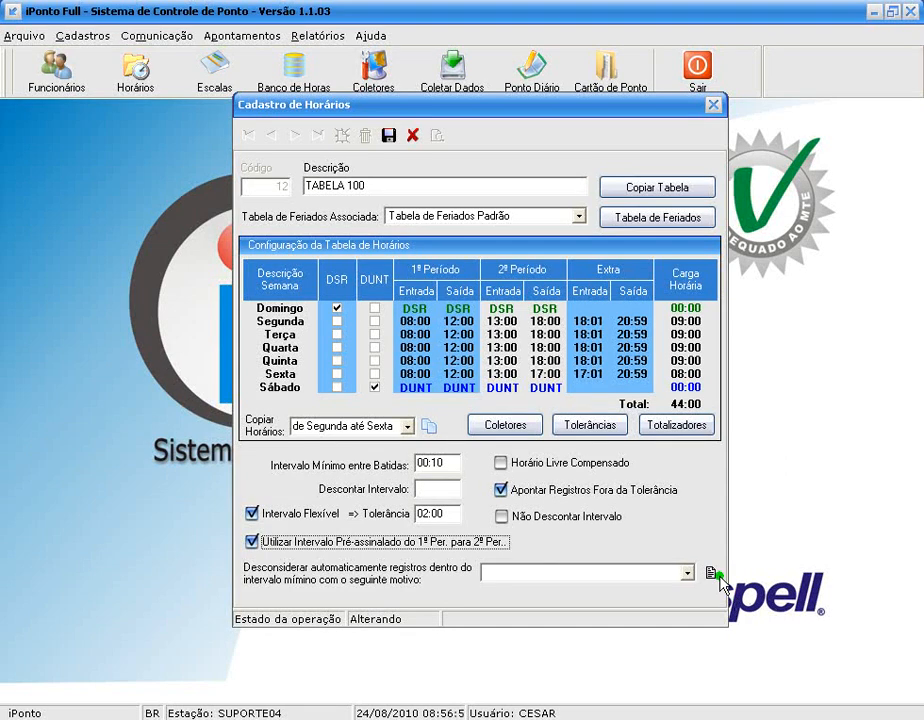
Choose Registrado em Duplicidade as the reason for automatically disregarding records within the minimum interval, and save the schedule table.
click(688, 573)
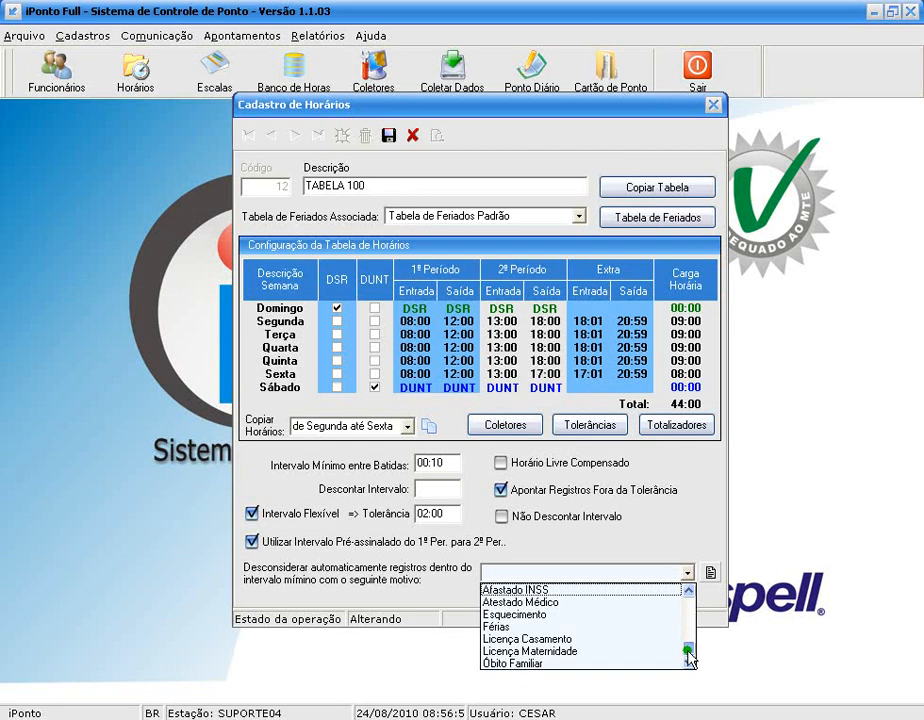
scroll(688, 645, down, 1)
click(600, 663)
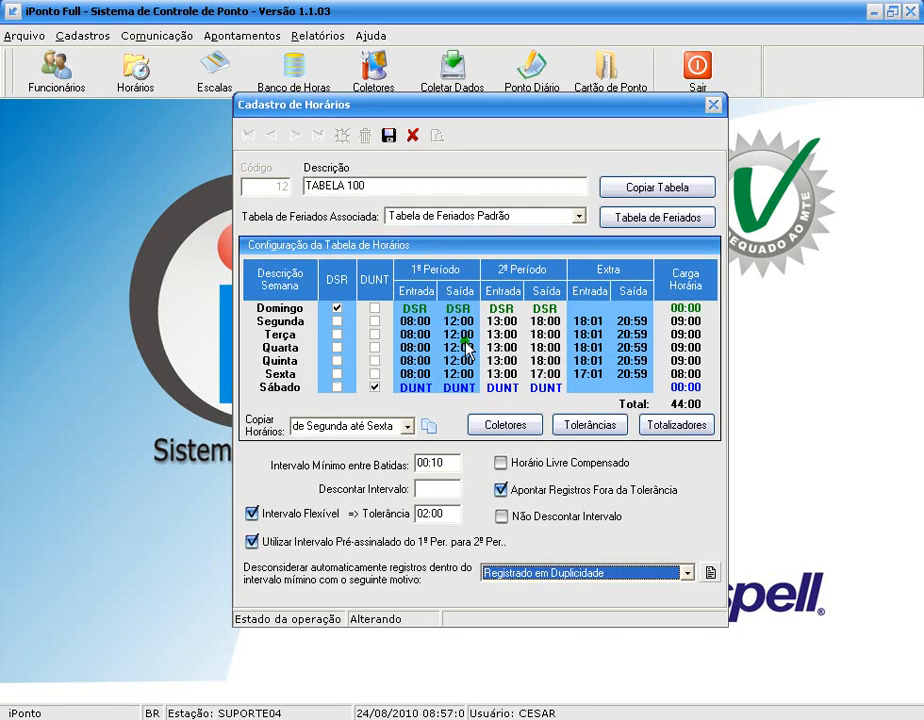
click(389, 135)
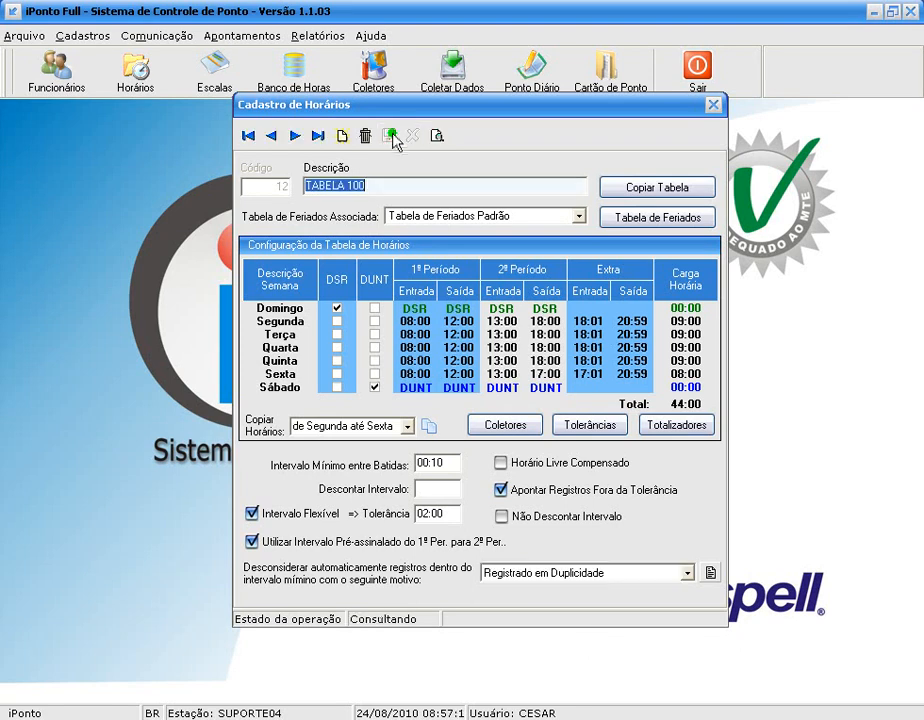